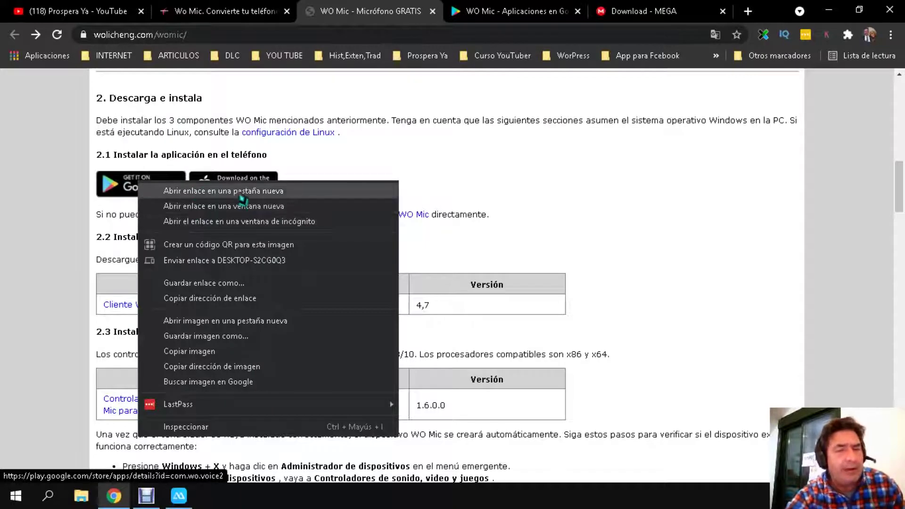
Step: View WO Mic's Google Play page and return to the official site's Windows client and device driver download sections
left_click(35, 201)
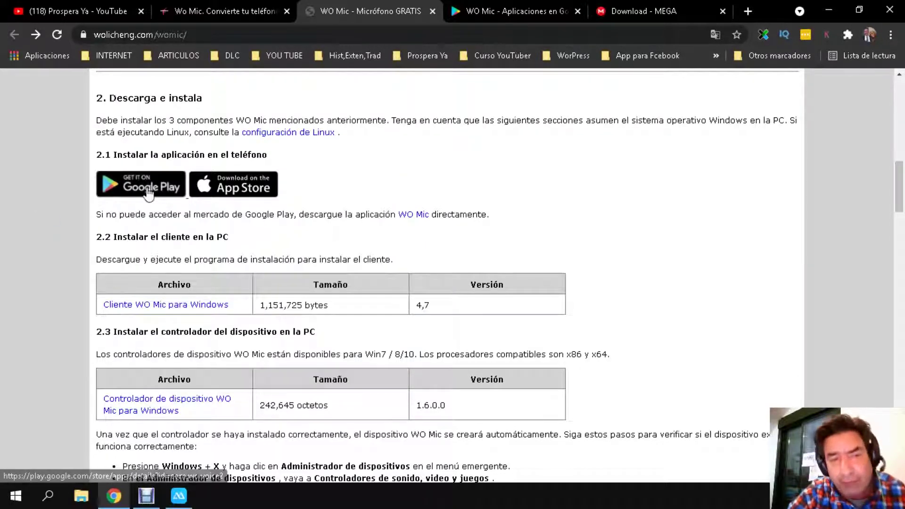
left_click(500, 11)
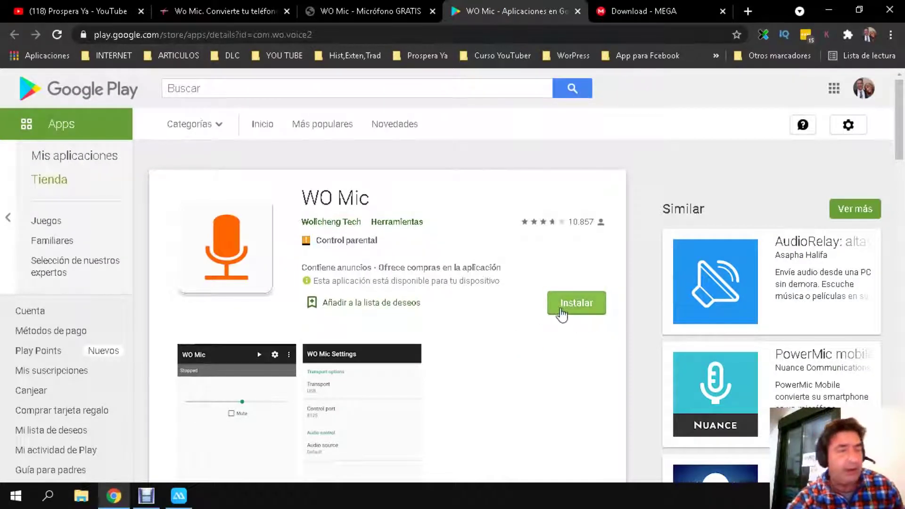
left_click(373, 11)
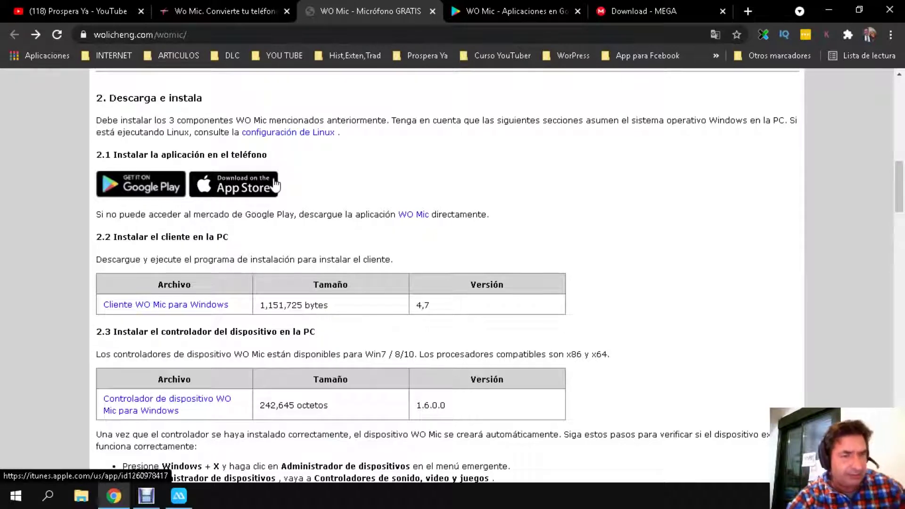
scroll(374, 178, "down", 3)
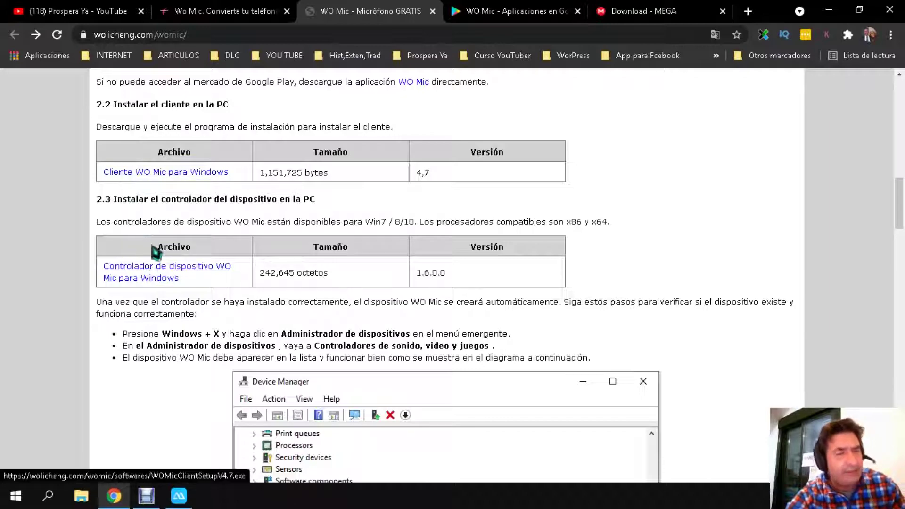
Step: Minimize the browser and locate the downloaded WO Mic driver and client installers on the desktop
left_click(829, 11)
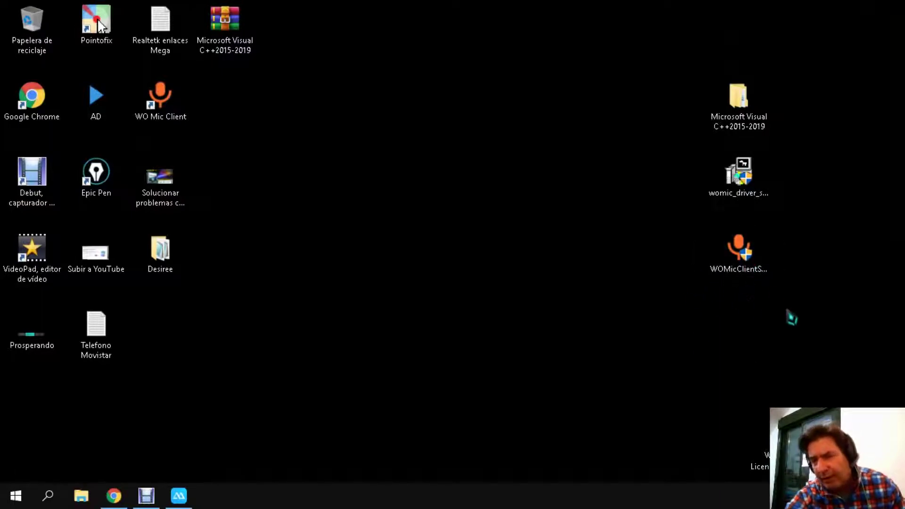
double_click(730, 191)
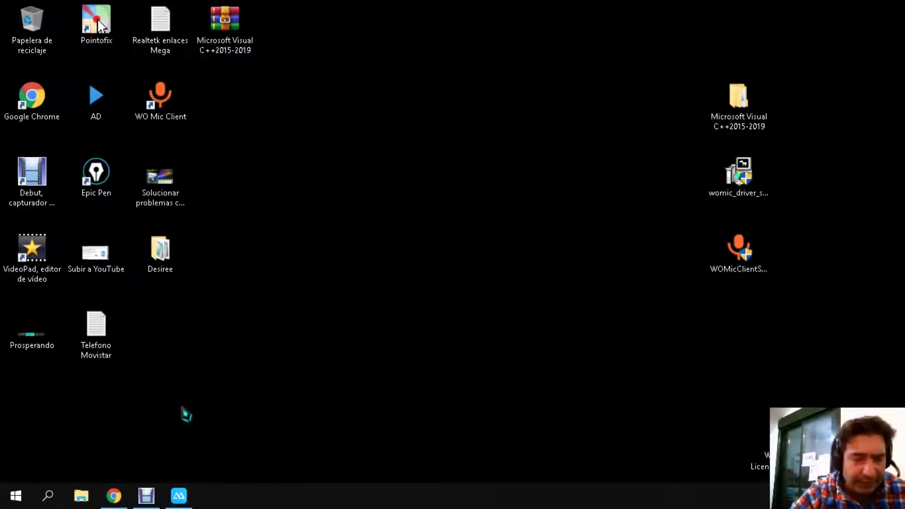
Step: Switch to Chrome and read the WO Mic user guide through the antivirus section, returning to the missing MSVCP140.dll note in section 3.3
left_click(113, 496)
scroll(312, 193, "down", 6)
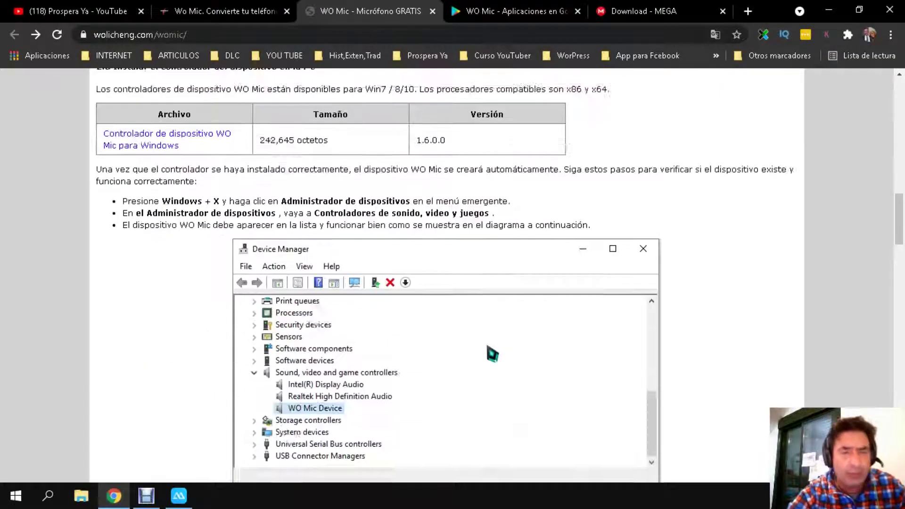
scroll(495, 354, "down", 6)
scroll(500, 362, "up", 1)
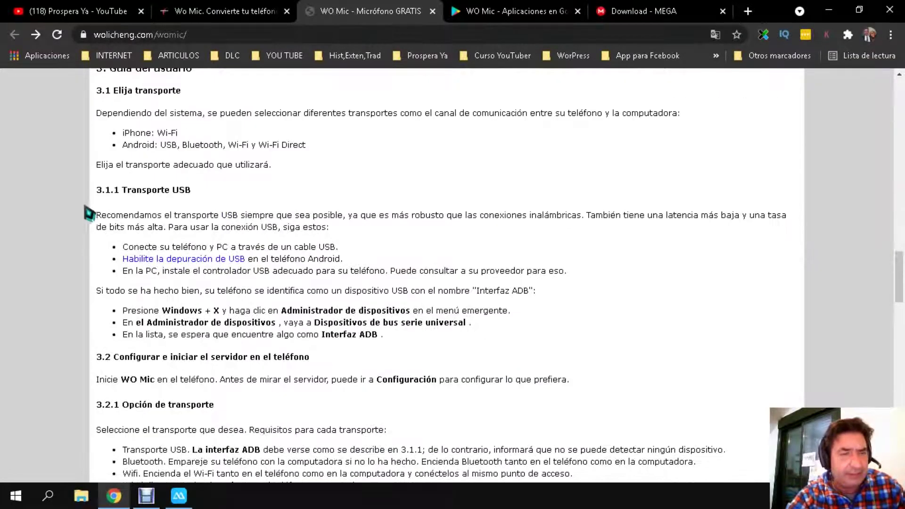
scroll(496, 307, "down", 6)
scroll(503, 319, "down", 3)
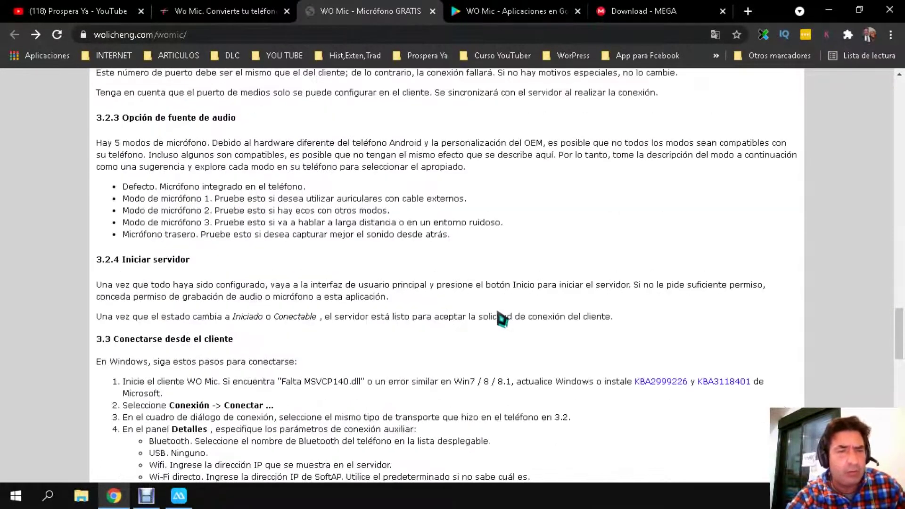
scroll(555, 318, "up", 1)
scroll(499, 318, "down", 11)
scroll(499, 327, "down", 8)
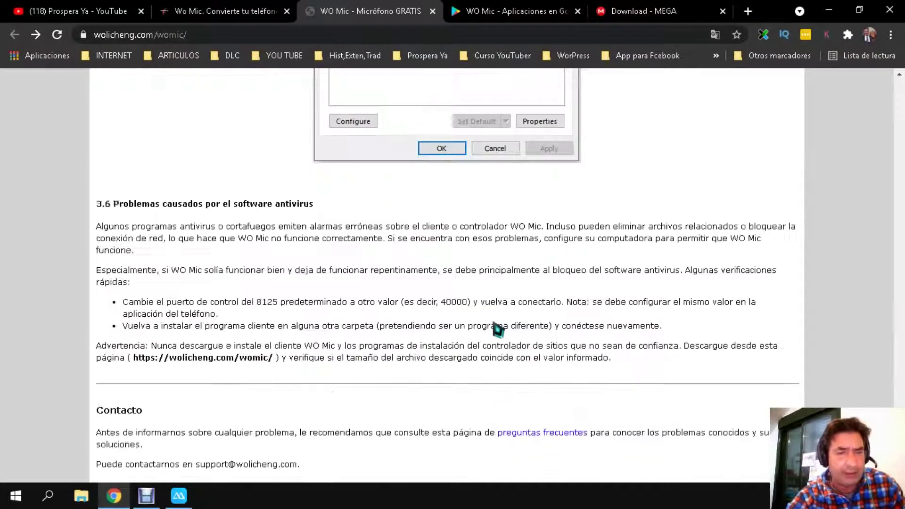
scroll(498, 330, "down", 1)
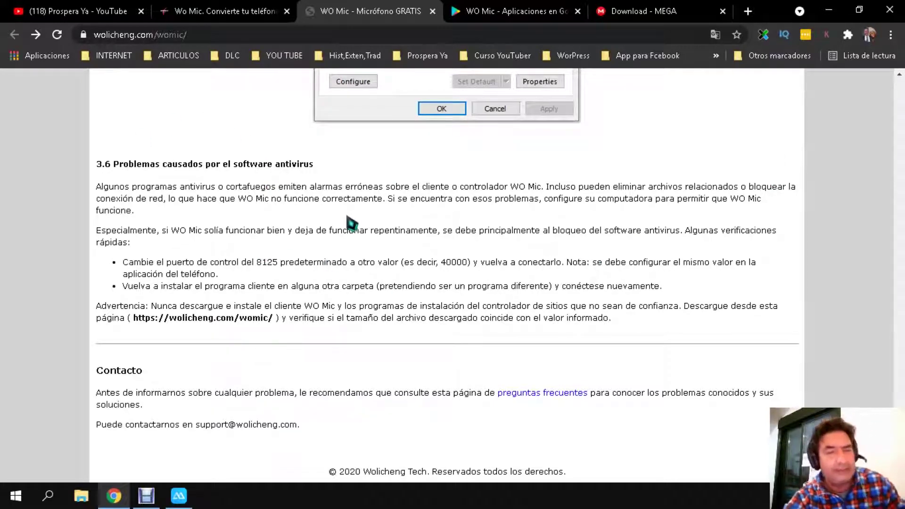
scroll(357, 263, "up", 10)
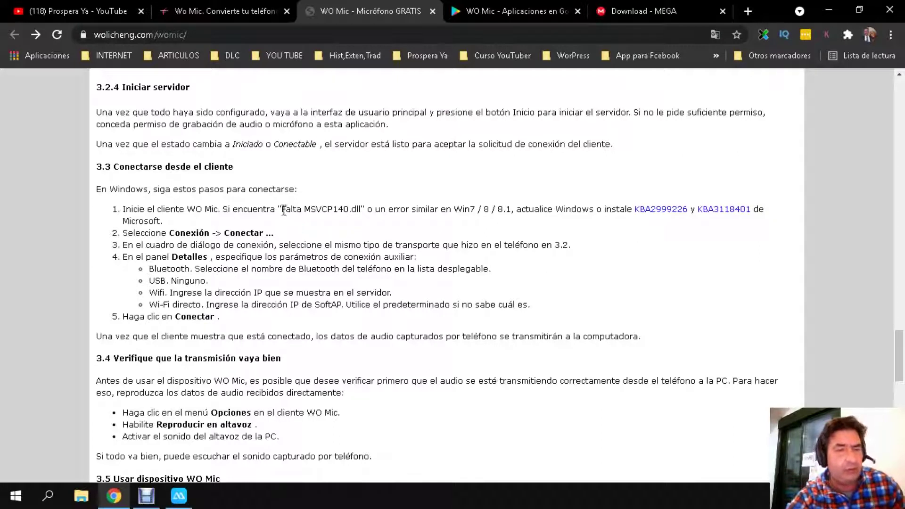
left_click_drag(278, 209, 631, 220)
left_click(447, 174)
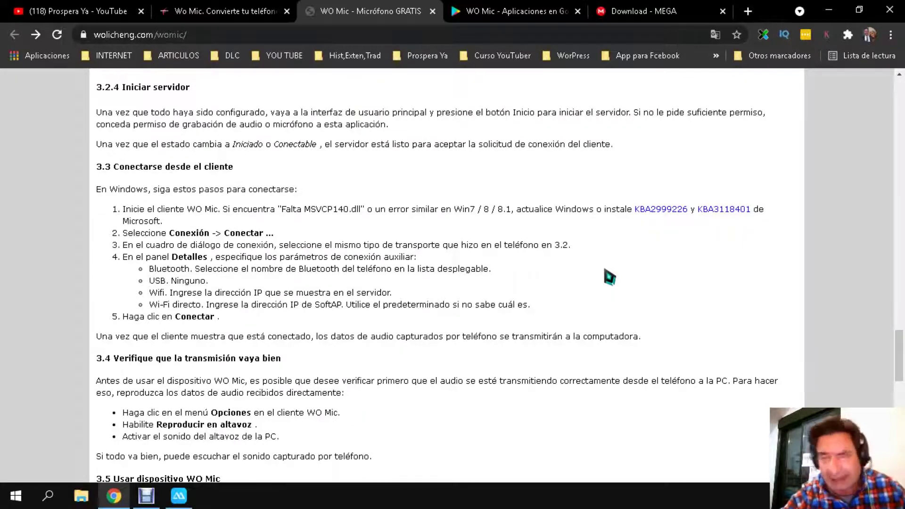
Step: Review the blog article's PC error correction section and view the MEGA download page for Microsoft Visual C++2015-2019.rar
left_click(201, 13)
scroll(359, 307, "down", 1)
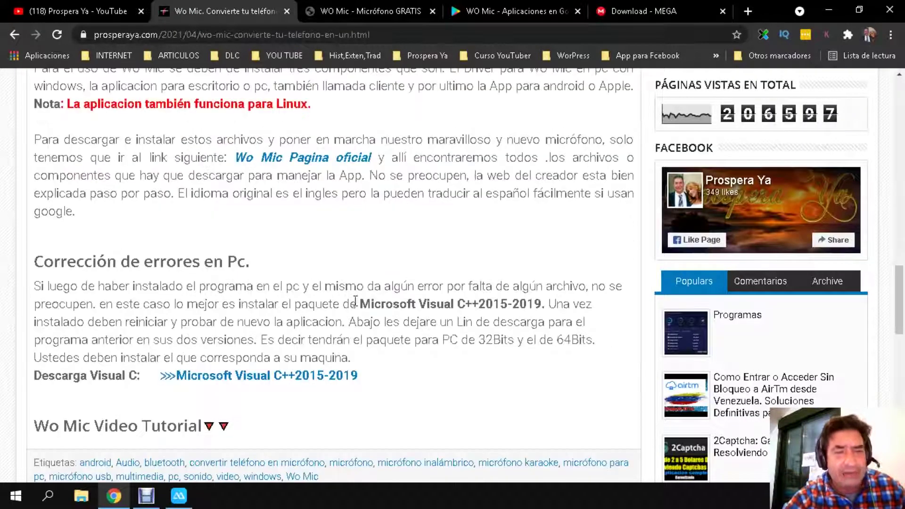
scroll(81, 358, "down", 2)
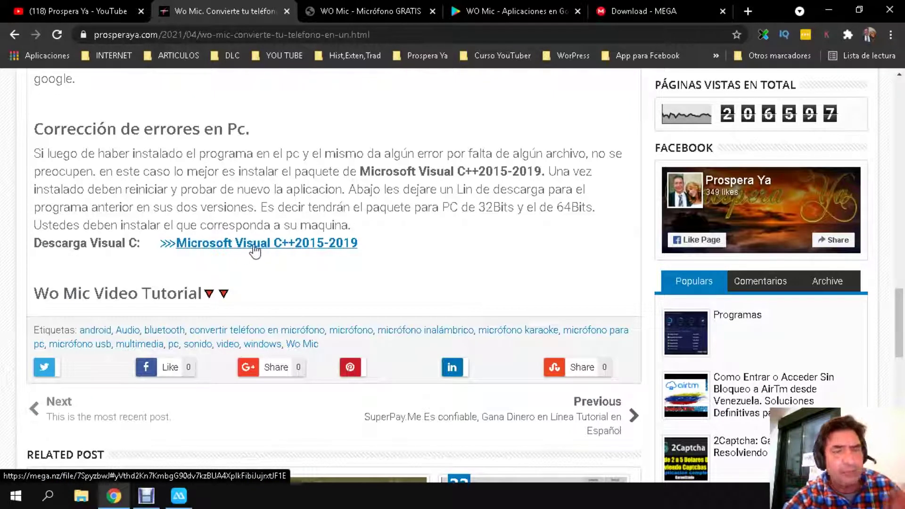
left_click(627, 11)
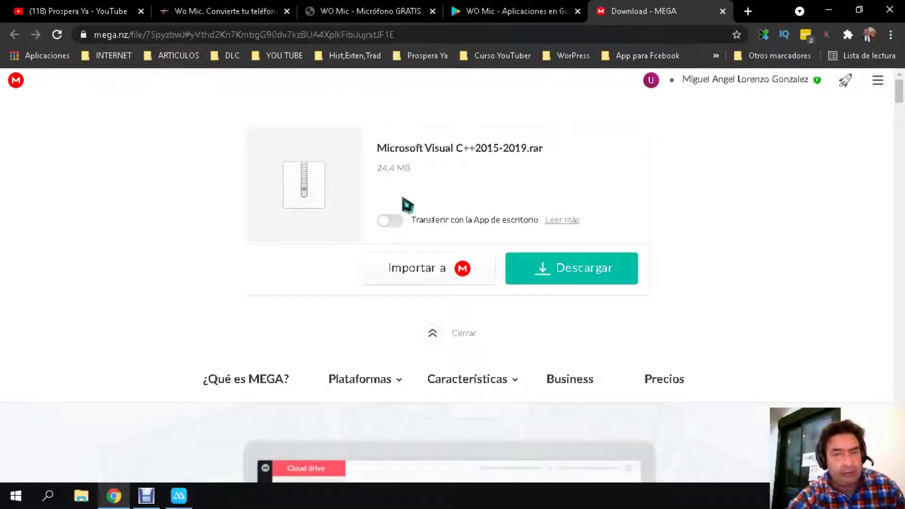
Step: Check the extraction options for the Microsoft Visual C++2015-2019 archive on the desktop, and open the extracted folder and its inner folder
left_click(829, 10)
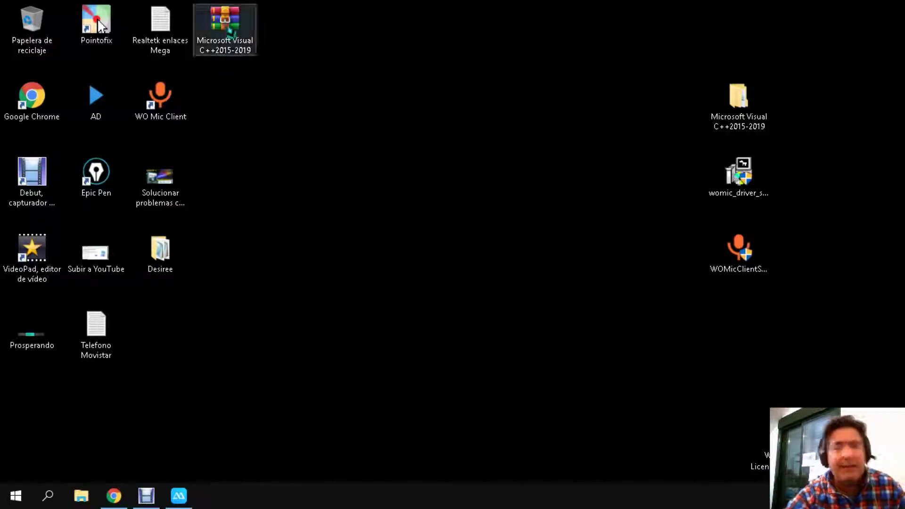
right_click(211, 52)
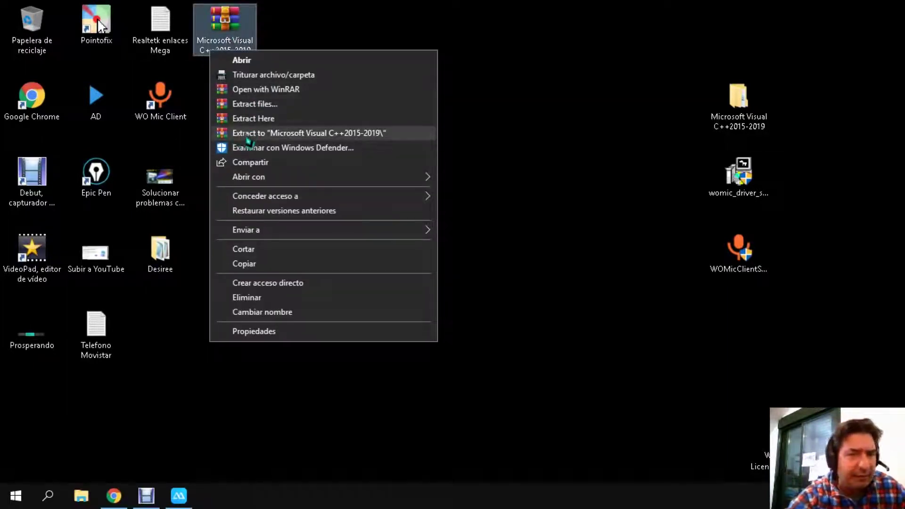
left_click(703, 111)
left_click(754, 125)
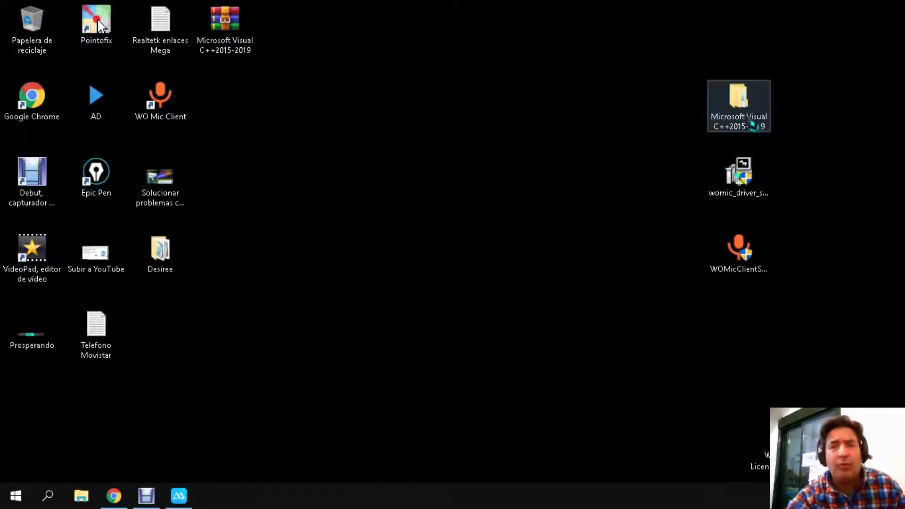
double_click(750, 125)
left_click(160, 144)
double_click(160, 143)
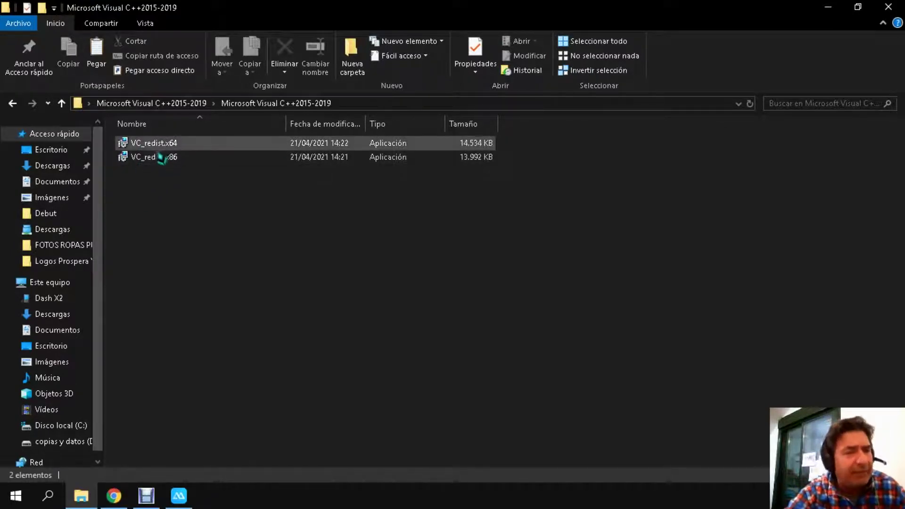
Step: Examine the file details of the VC_redist.x64 and VC_redist.x86 installers and close the folder
mouse_move(156, 155)
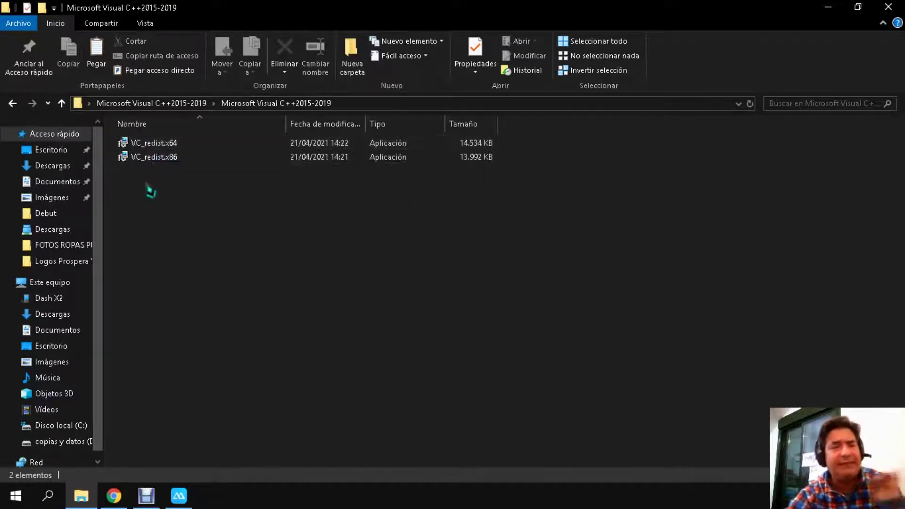
mouse_move(178, 168)
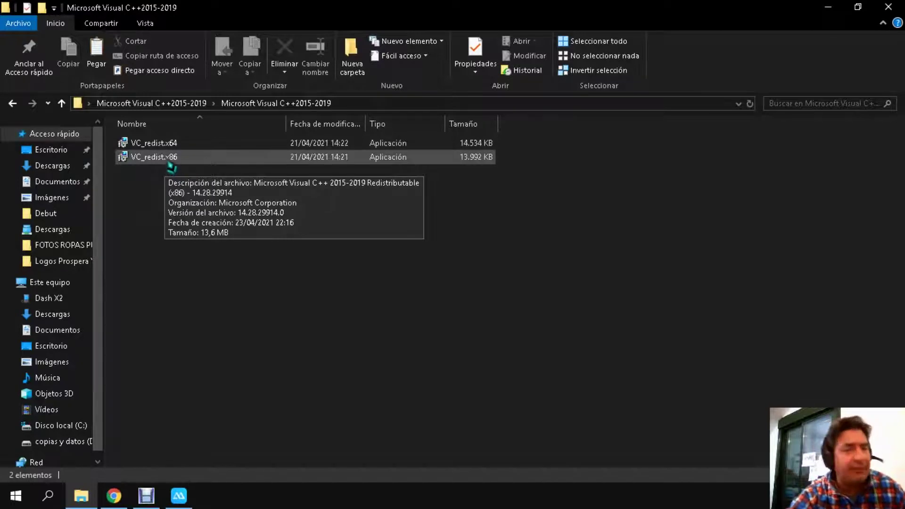
left_click(894, 8)
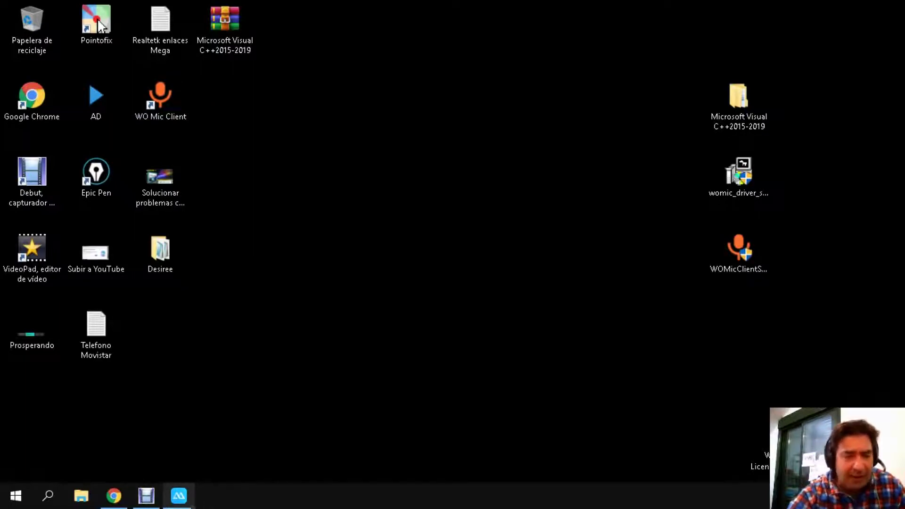
Step: Switch to ApowerMirror, open WO Mic on the mirrored phone, dismiss the advertisement, and minimize the mirror window
left_click(178, 496)
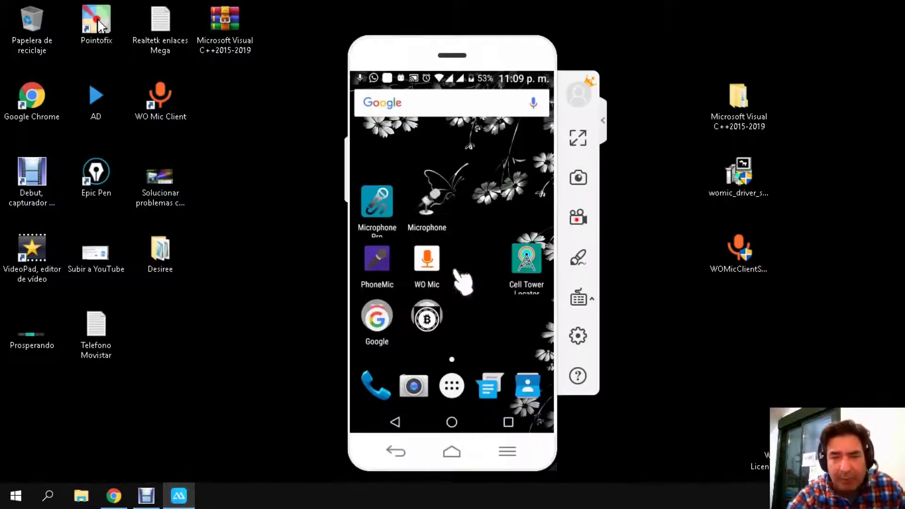
left_click(429, 264)
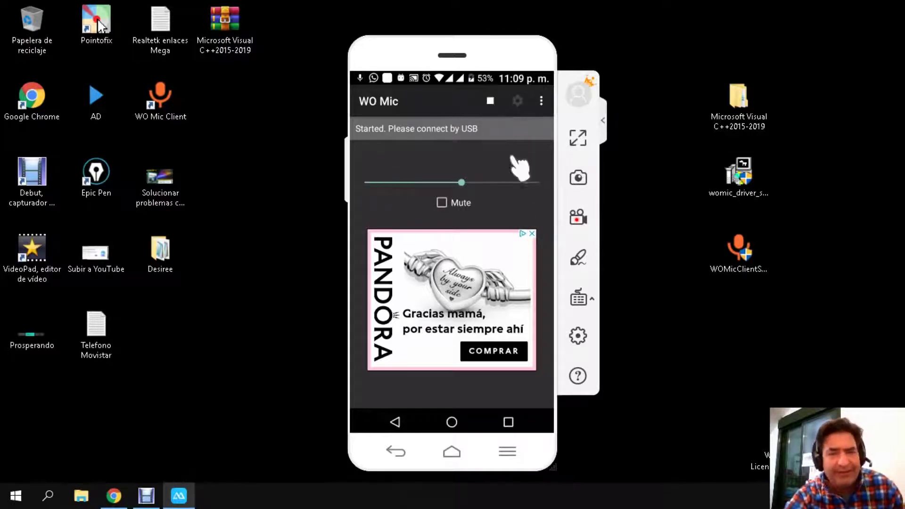
left_click(533, 234)
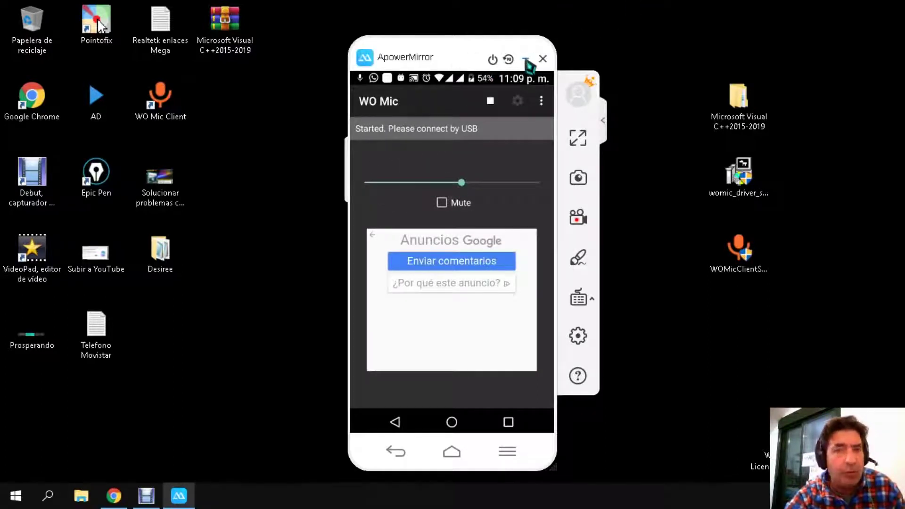
left_click(529, 62)
Step: Launch WO Mic Client, review the transport types in the connection dialog, and cancel the dialog
double_click(163, 109)
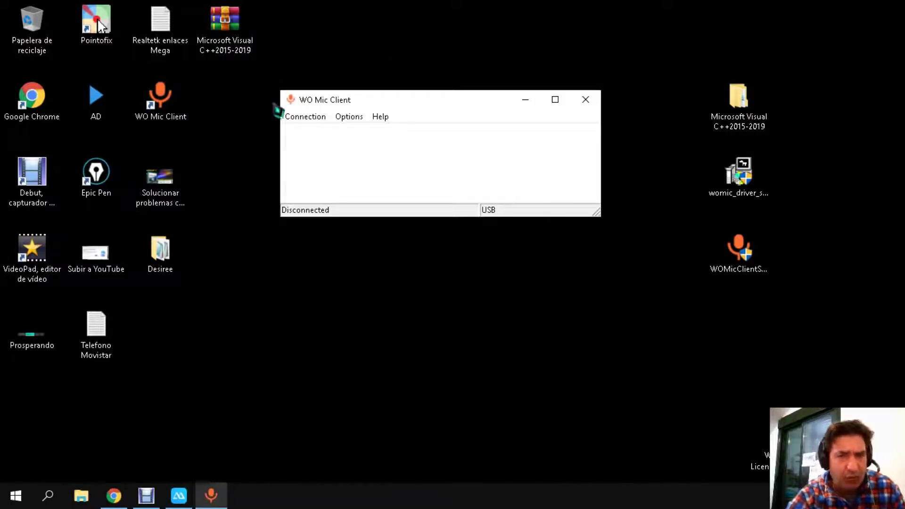
left_click(380, 118)
mouse_move(307, 122)
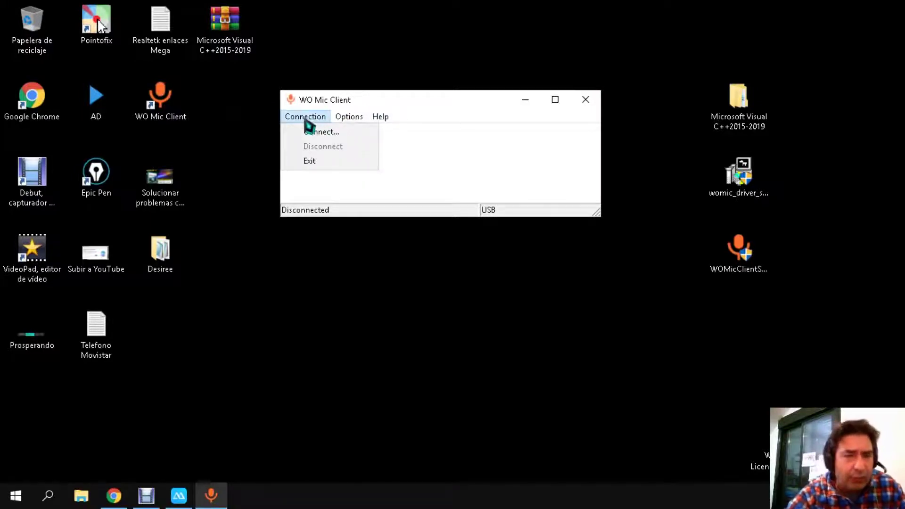
left_click(325, 132)
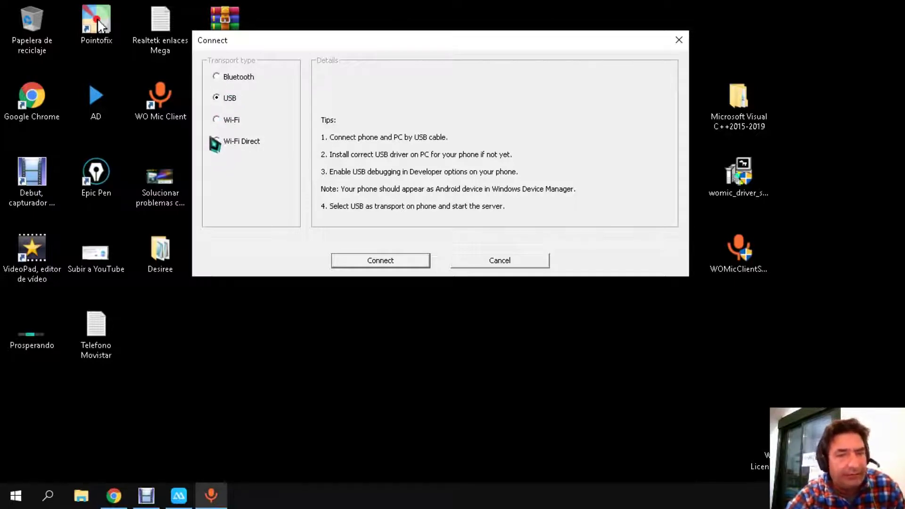
left_click(498, 262)
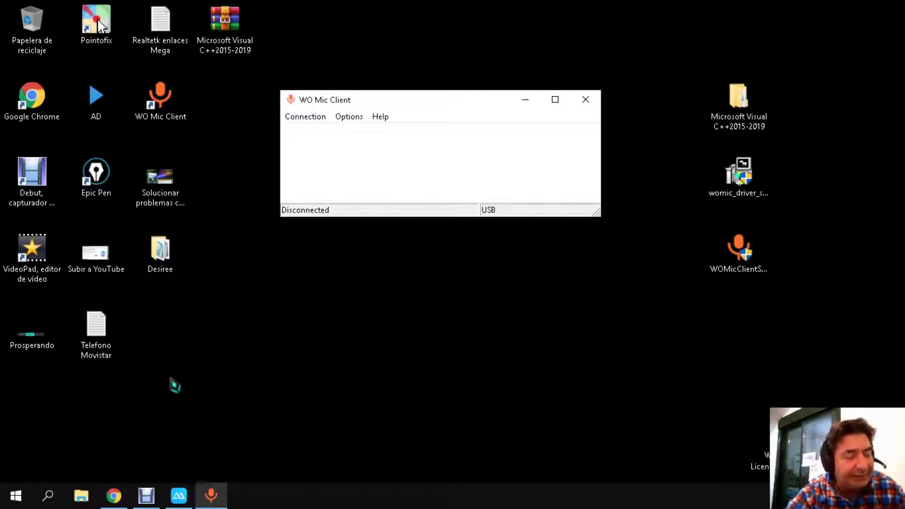
Step: Compare the Wi-Fi and USB transport details in WO Mic Client's connection dialog, leave USB selected, and cancel the dialog
mouse_move(180, 504)
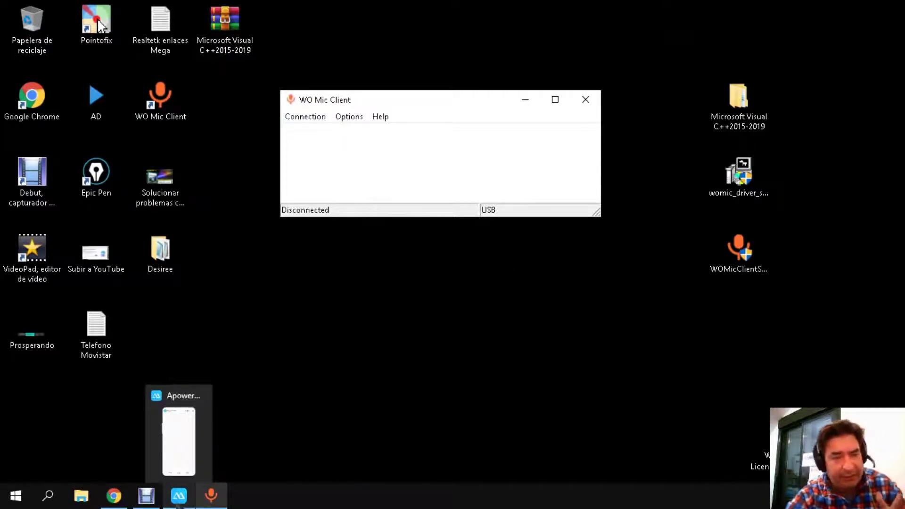
left_click(315, 120)
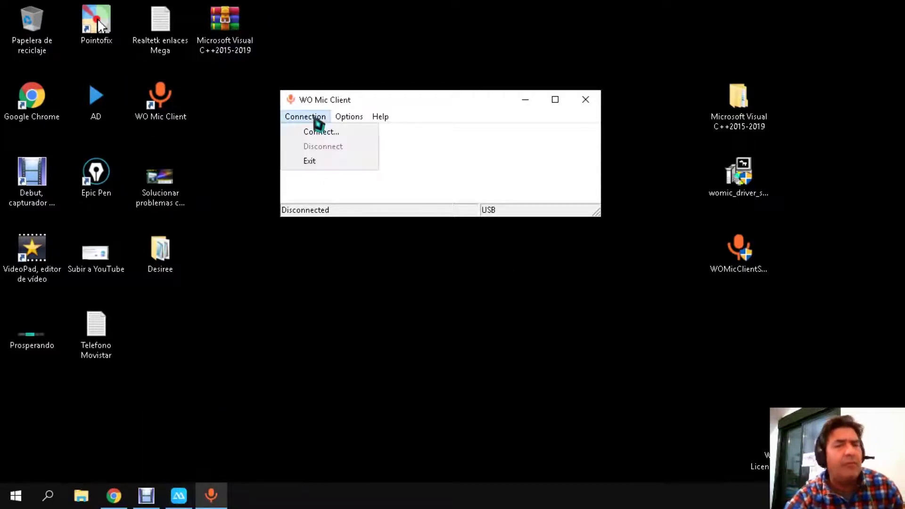
left_click(319, 132)
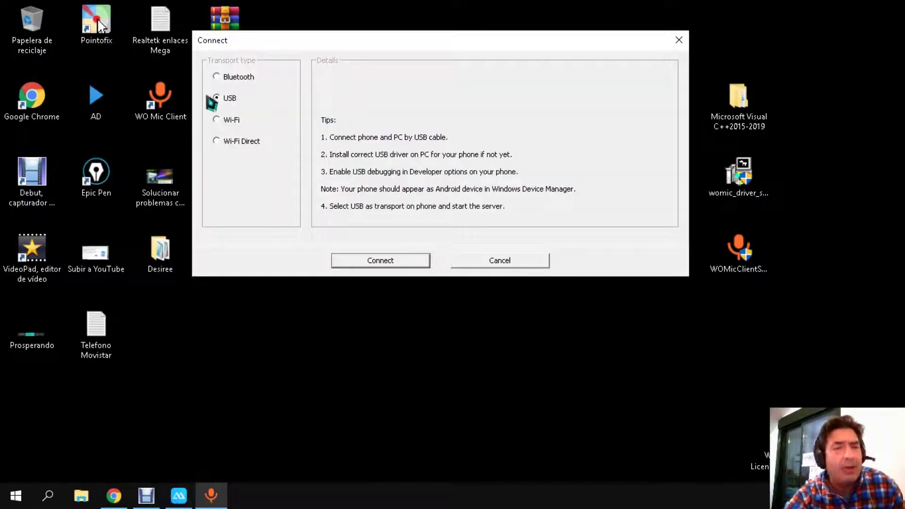
left_click(217, 121)
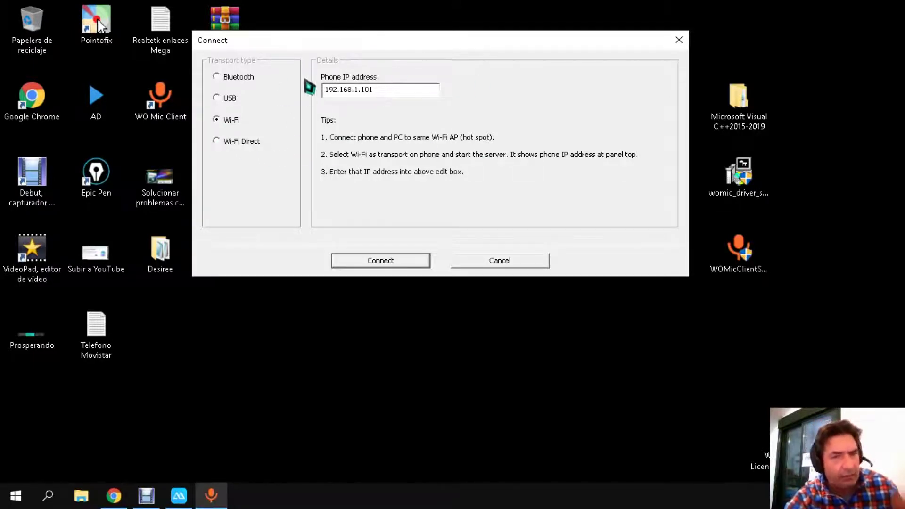
left_click(217, 98)
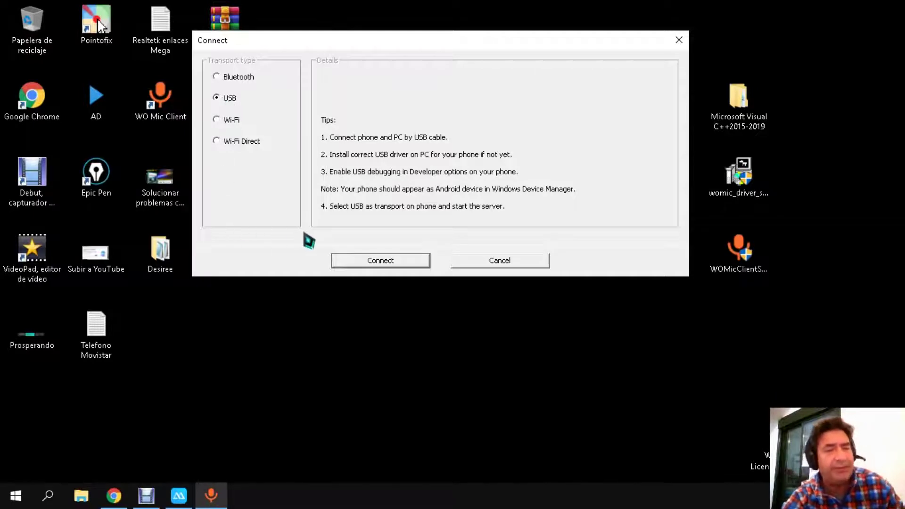
left_click(491, 265)
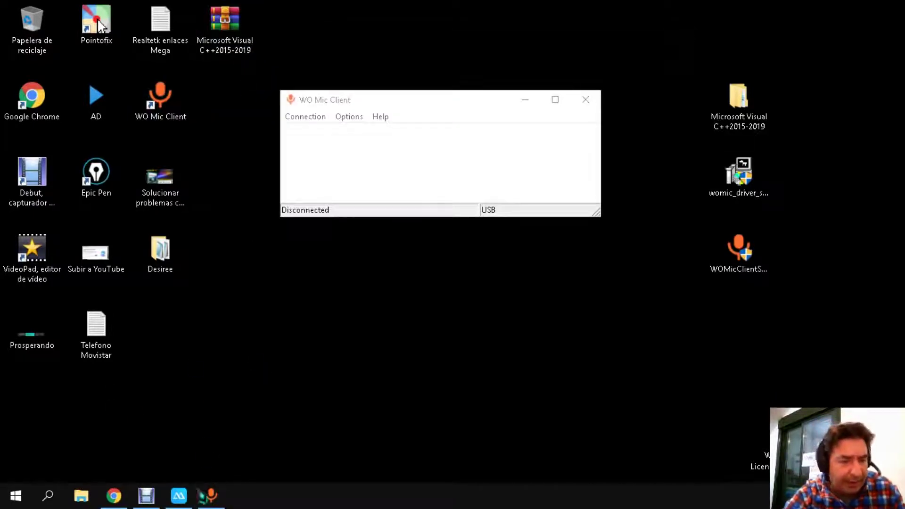
Step: Switch to ApowerMirror, choose USB as the transport in the phone's WO Mic settings, and return to the WO Mic main screen
right_click(179, 495)
left_click(179, 496)
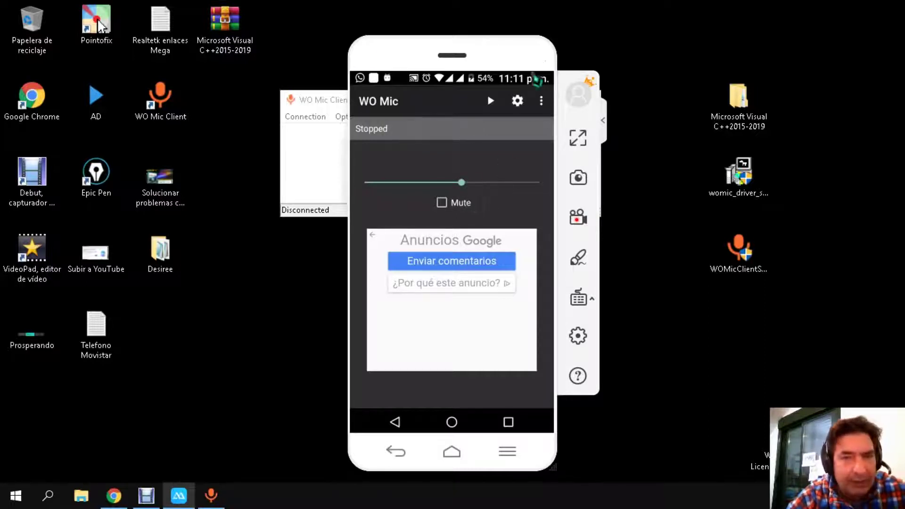
left_click(524, 102)
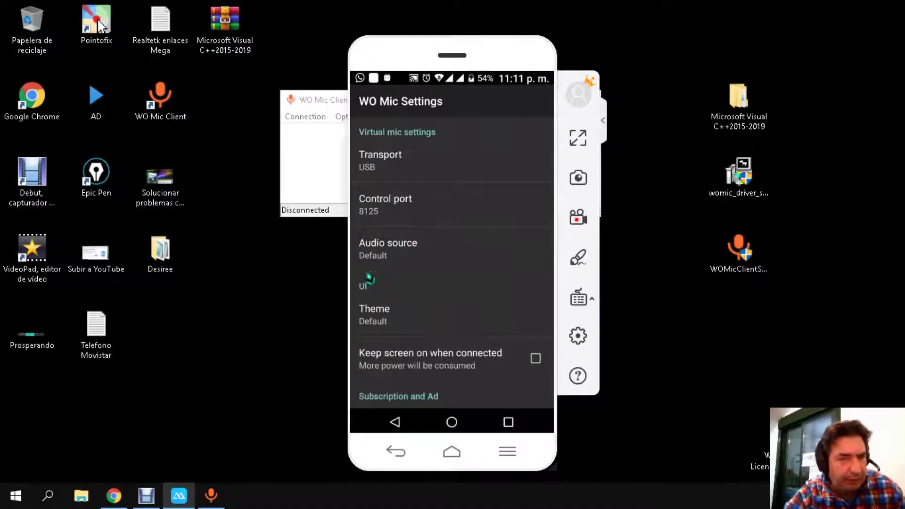
left_click(383, 167)
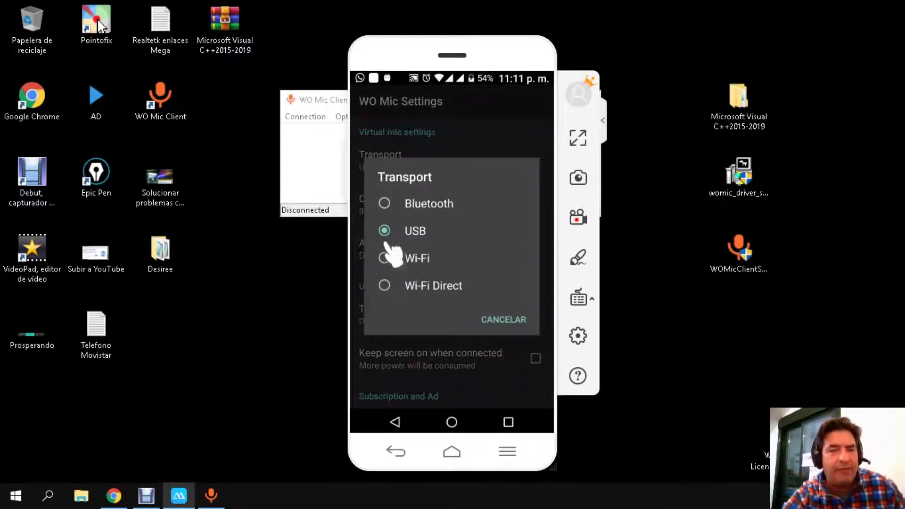
left_click(453, 242)
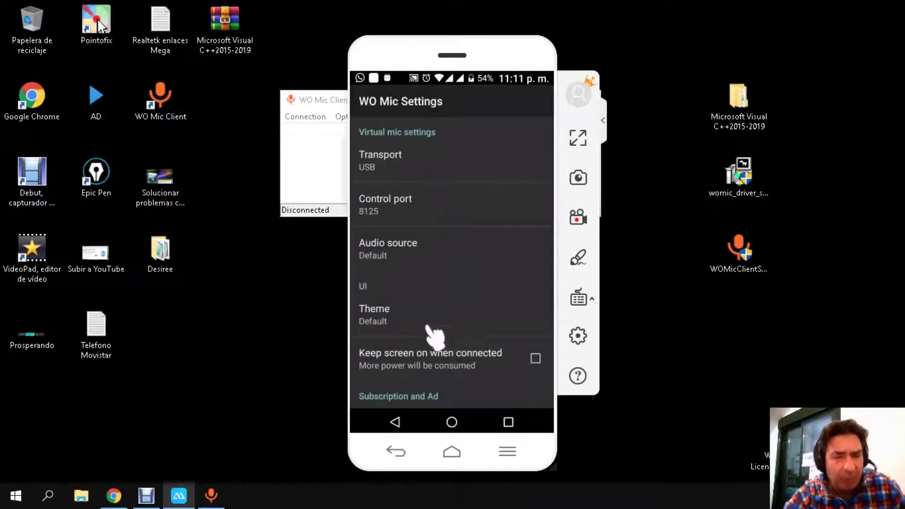
right_click(433, 277)
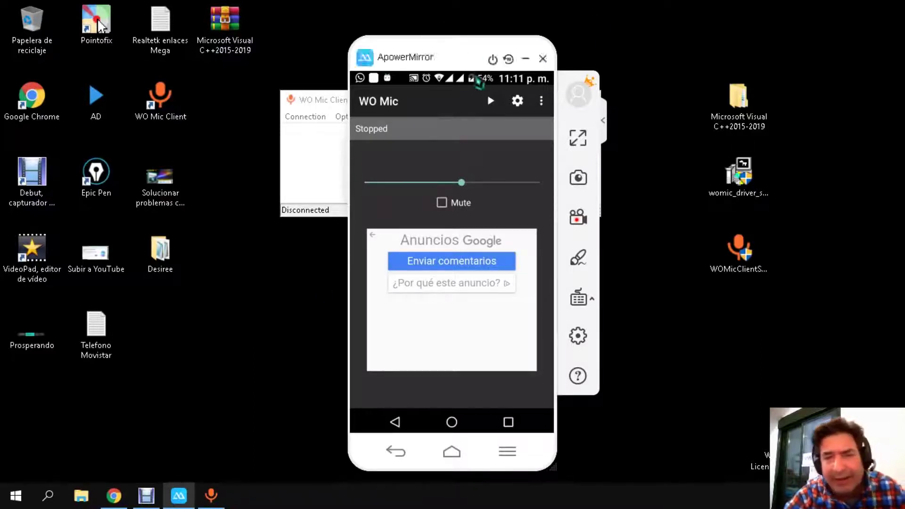
Step: Minimize the mirror window and connect WO Mic Client to the phone over USB
left_click(529, 61)
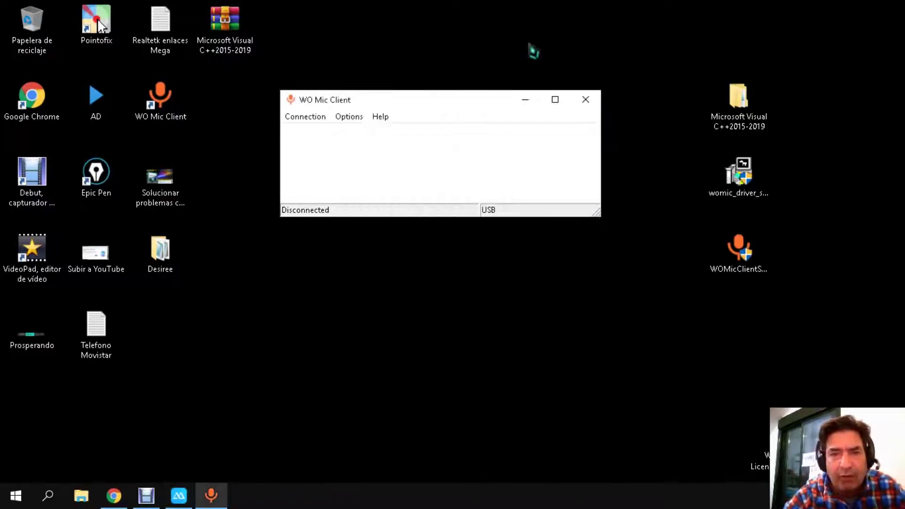
left_click(306, 121)
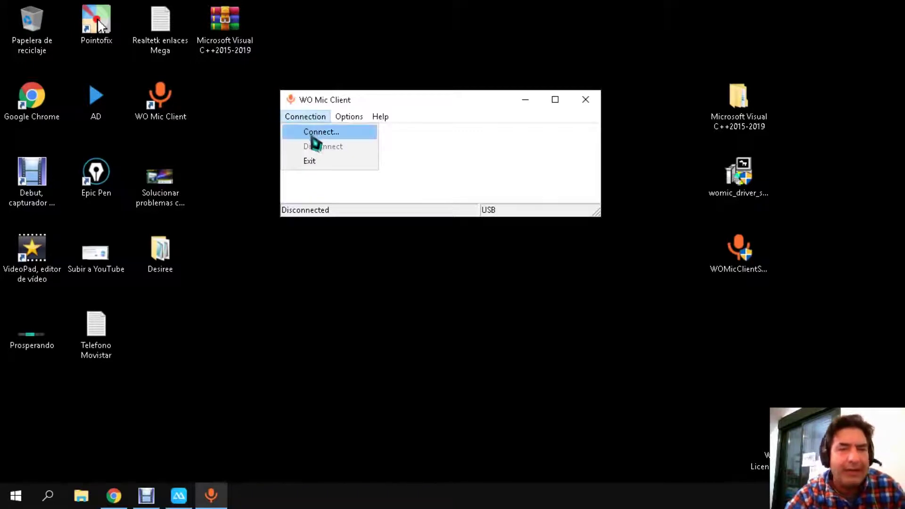
left_click(312, 132)
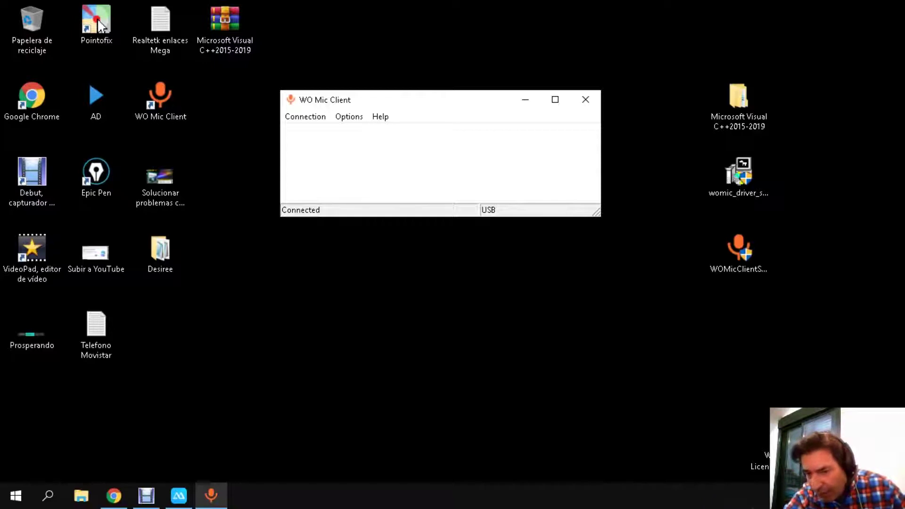
Step: Open the Windows volume mixer and, from its system sounds entry, display the list of recording devices
right_click(848, 496)
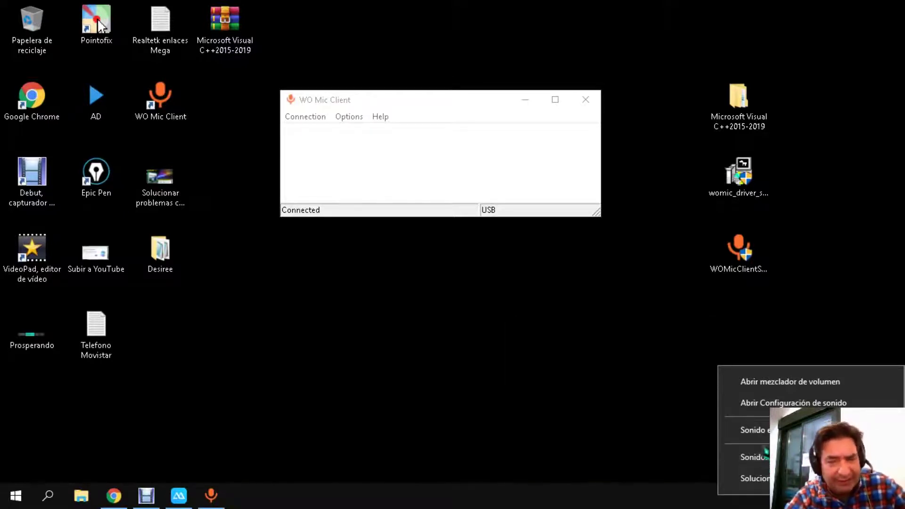
mouse_move(755, 430)
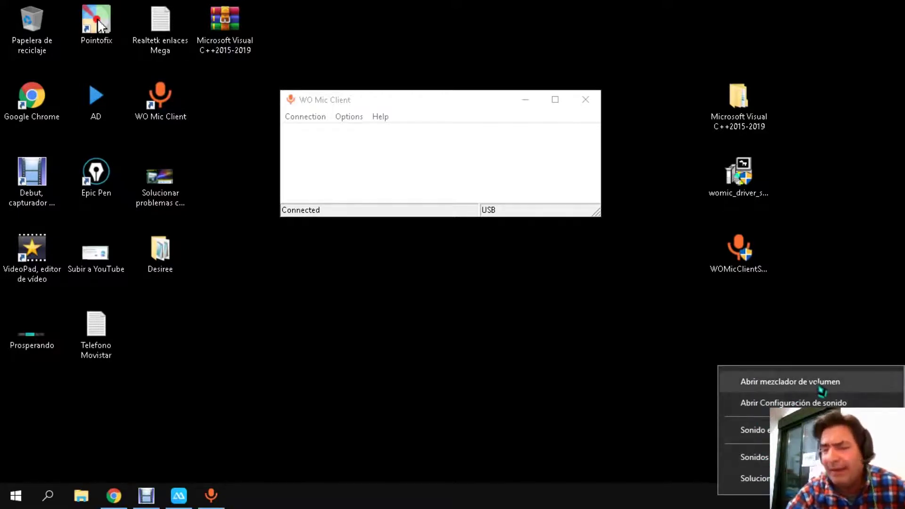
left_click(806, 380)
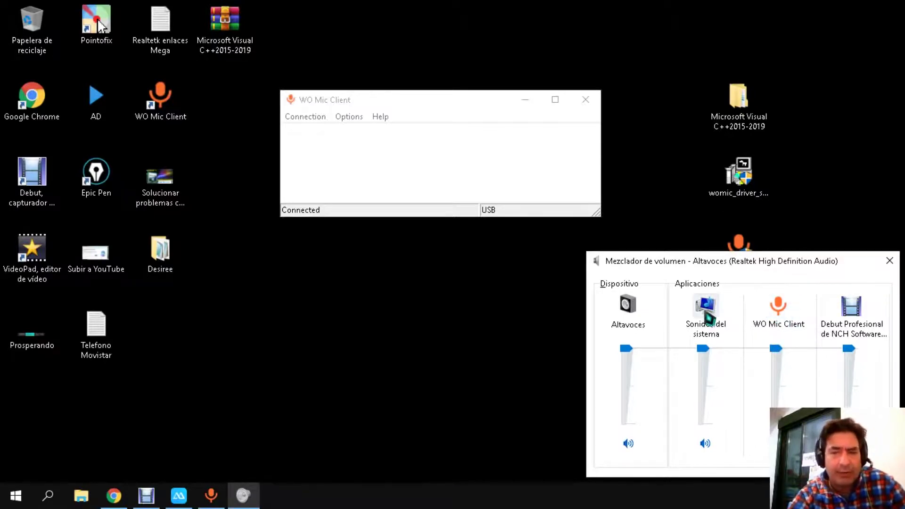
left_click(715, 312)
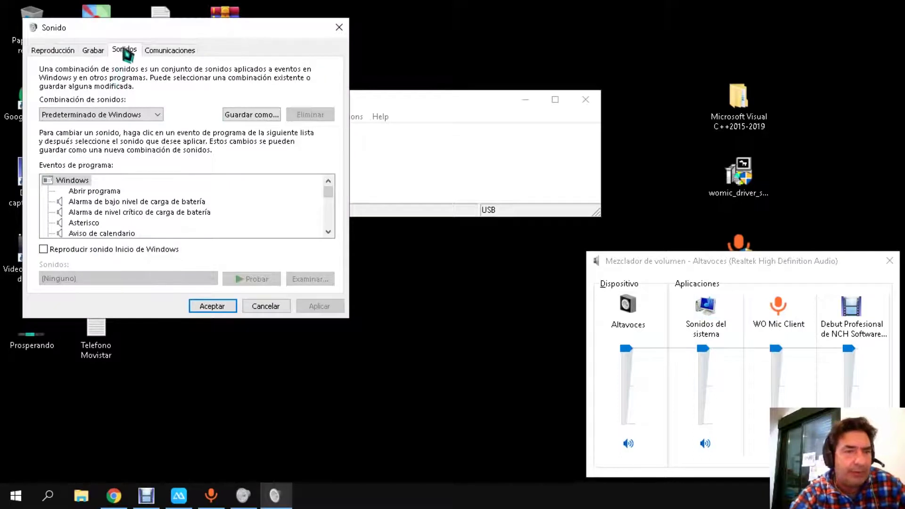
left_click(170, 51)
left_click(92, 50)
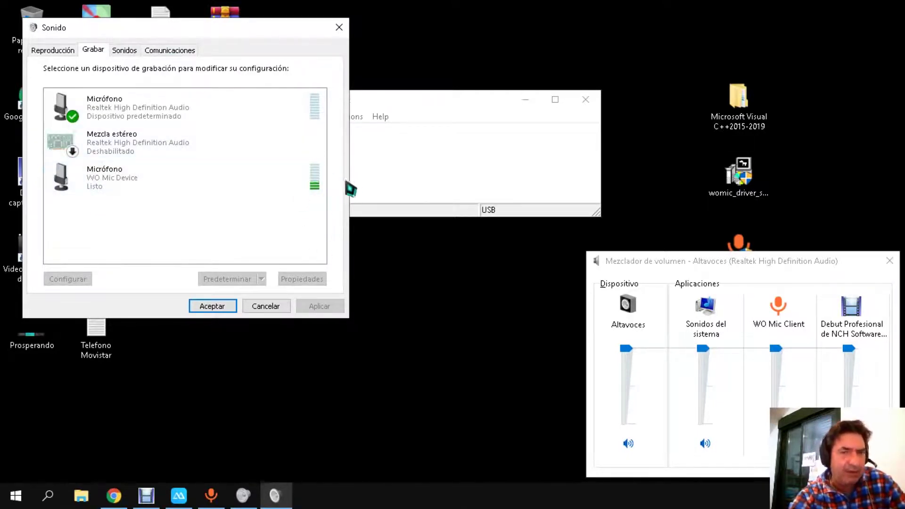
Step: Check the WO Mic Device and Realtek microphones among the recording devices, accept the sound dialog, and close the volume mixer
left_click(96, 179)
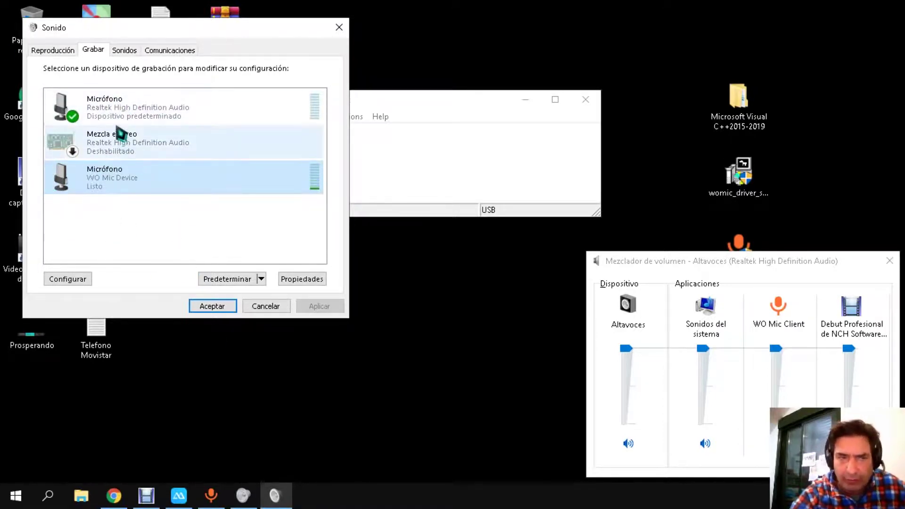
left_click(147, 103)
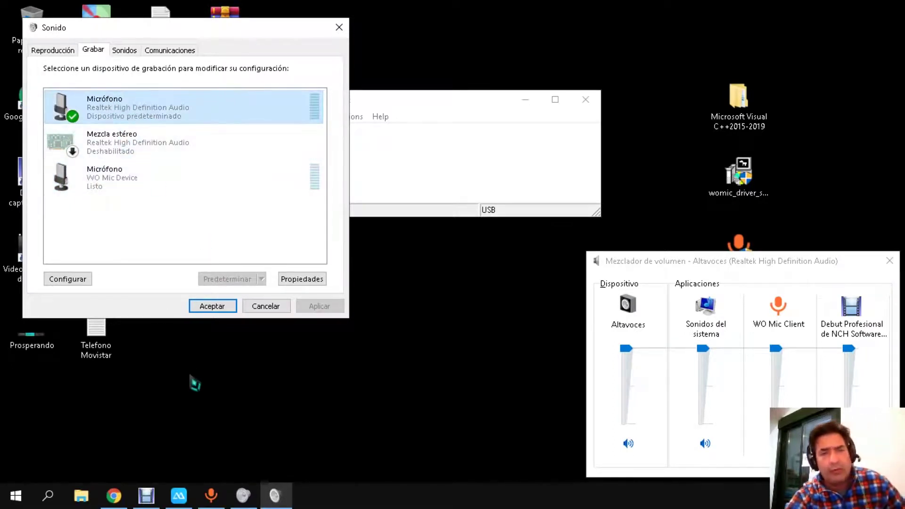
left_click(223, 308)
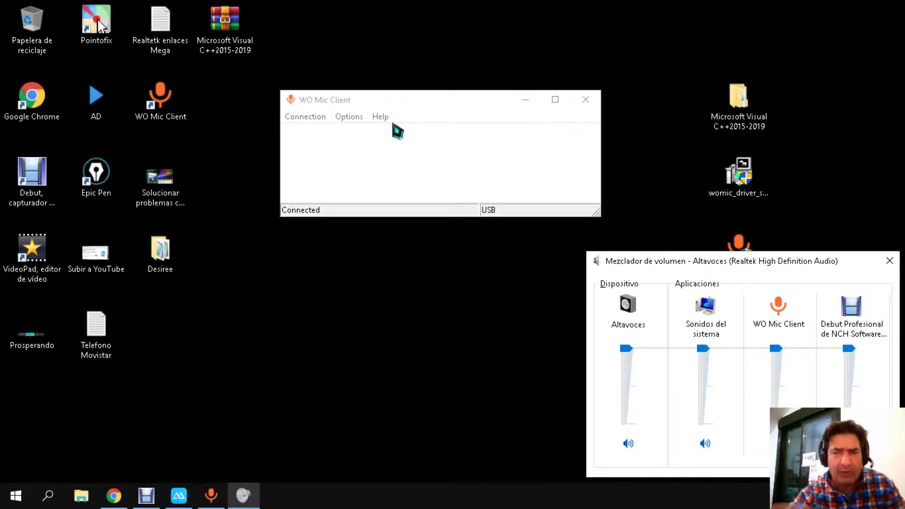
left_click(890, 261)
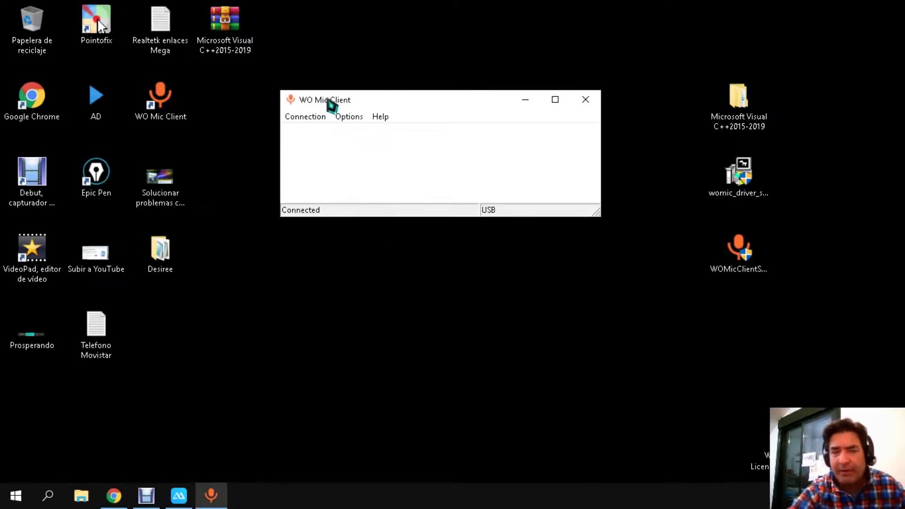
Step: Close WO Mic Client and switch to Chrome to show the Prospera Ya YouTube channel
left_click(586, 100)
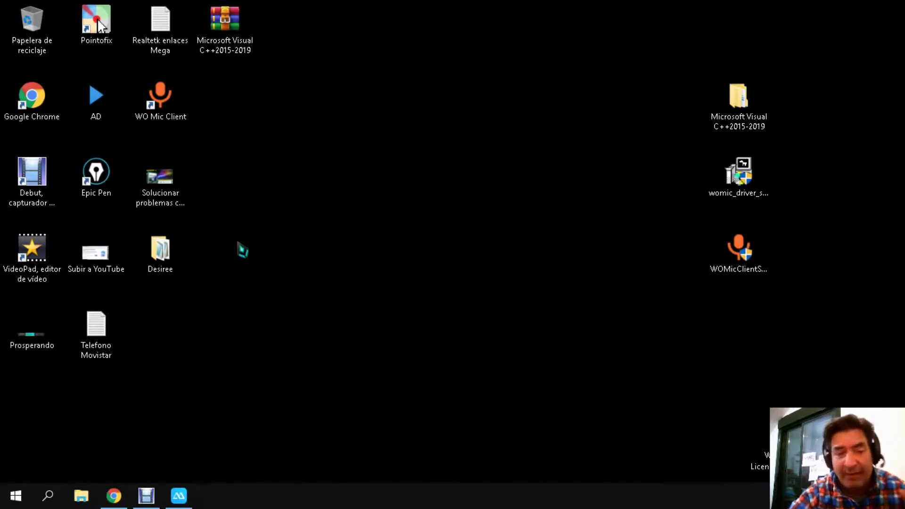
left_click(113, 496)
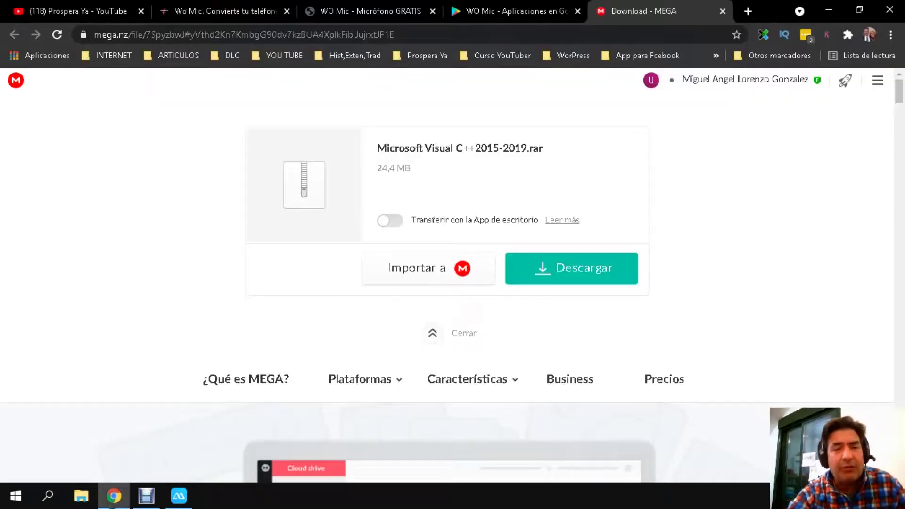
left_click(99, 13)
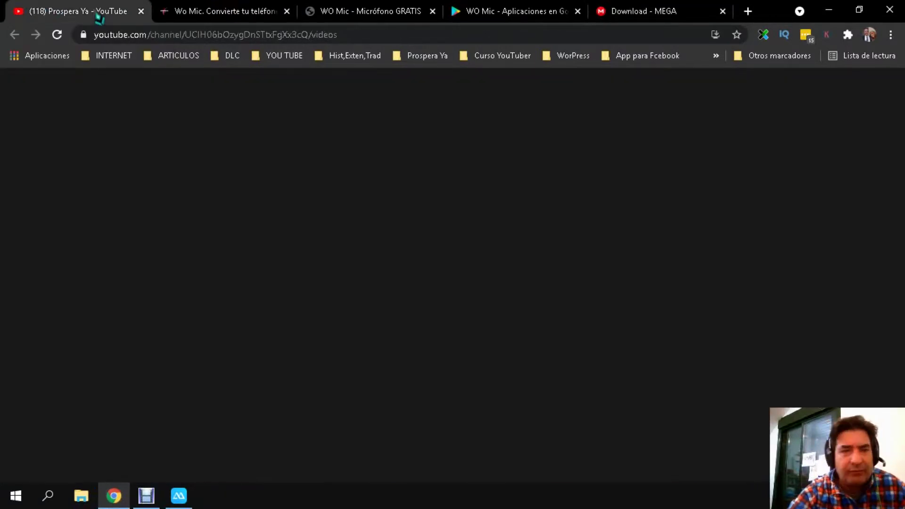